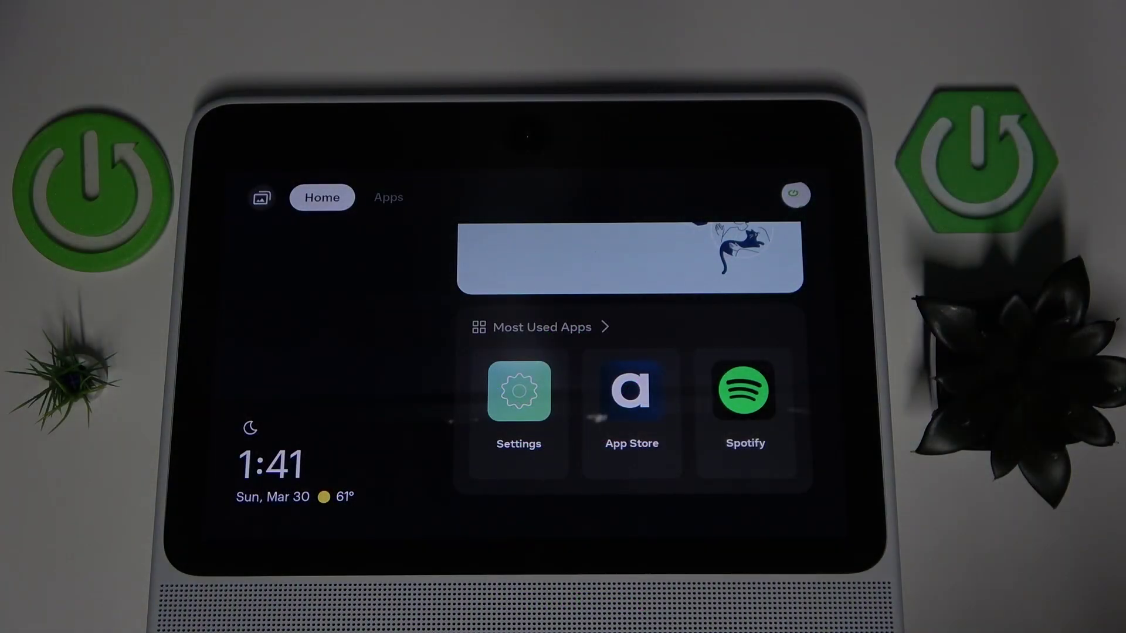
Step: Go from the app grid into Settings and show the Display options
{"action": "left_click", "coordinate": [388, 197]}
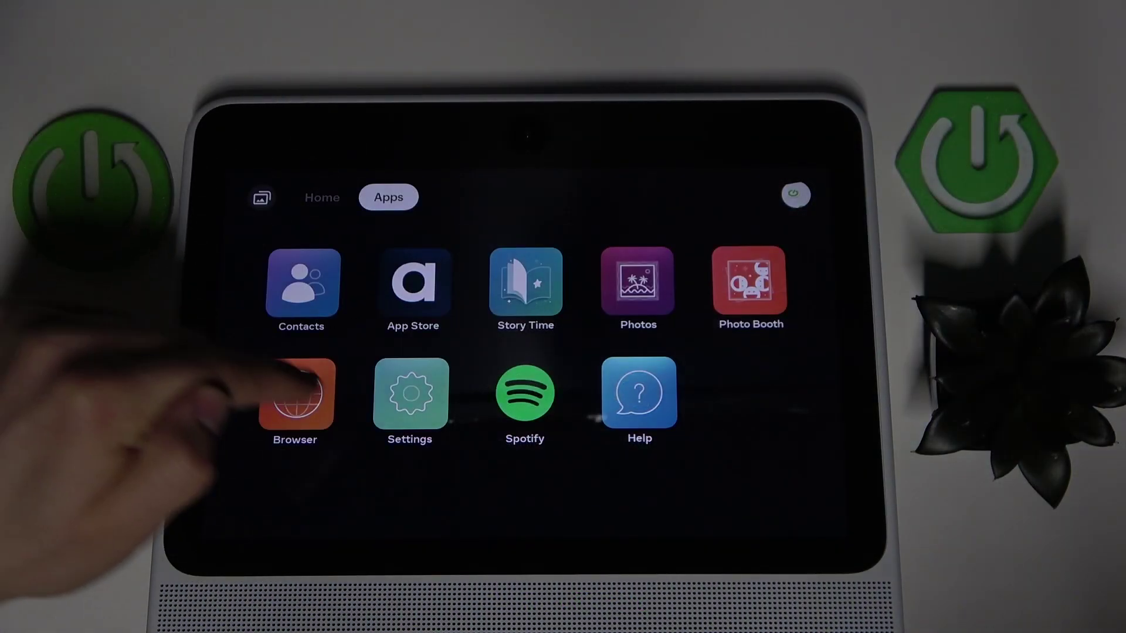
{"action": "left_click", "coordinate": [410, 394]}
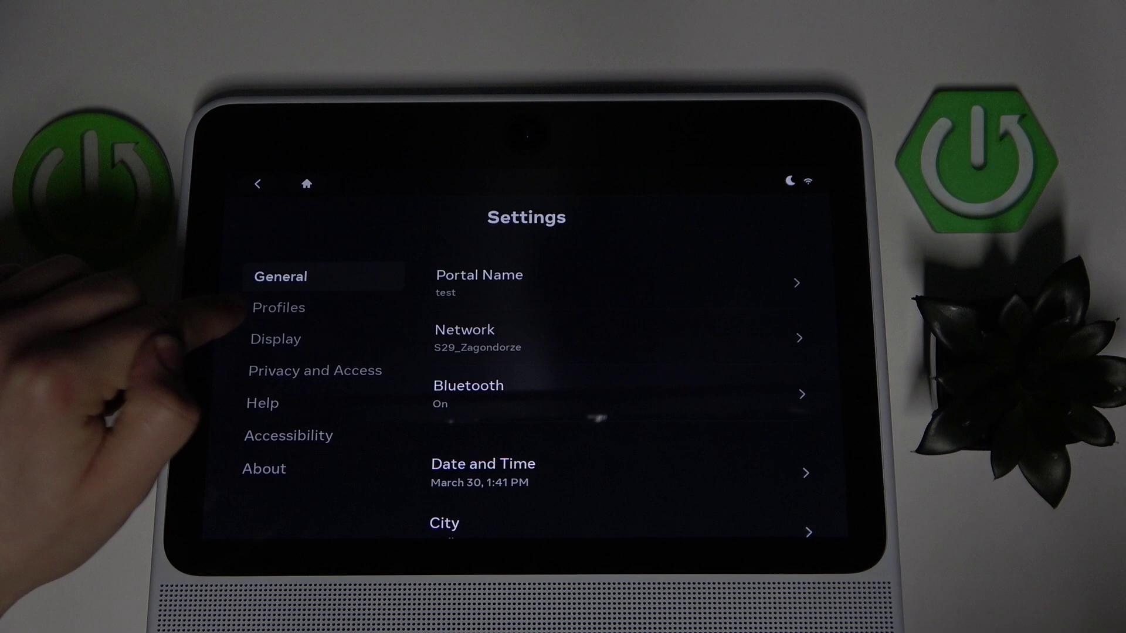
{"action": "left_click", "coordinate": [273, 339]}
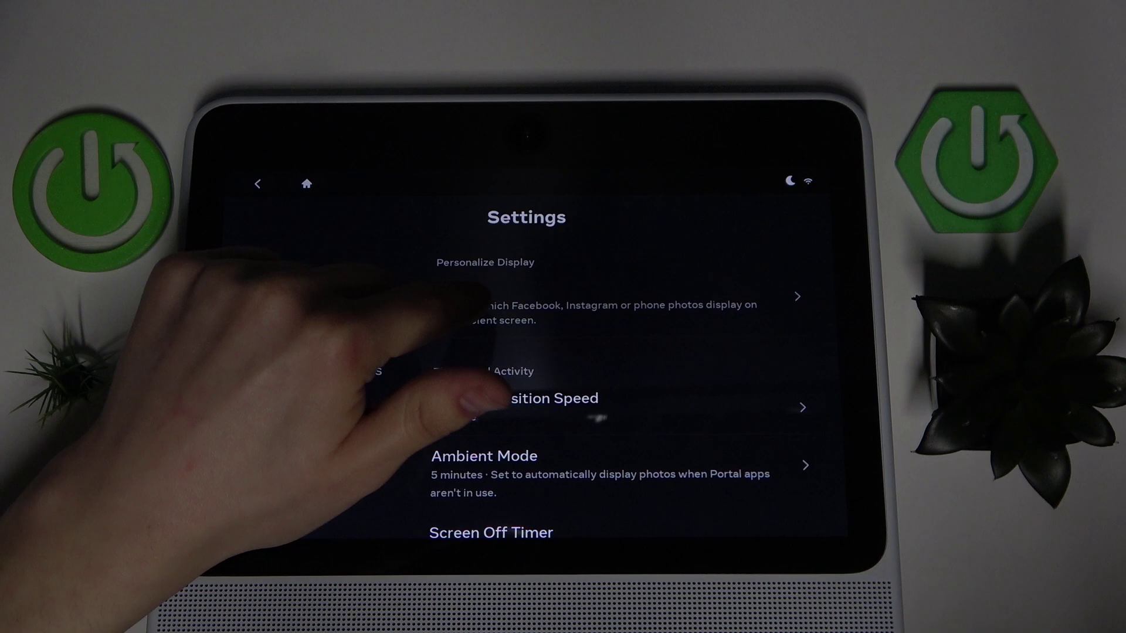
Step: Open Personalize Display to see the three Facebook albums and the Instagram prompt
{"action": "left_click", "coordinate": [458, 303]}
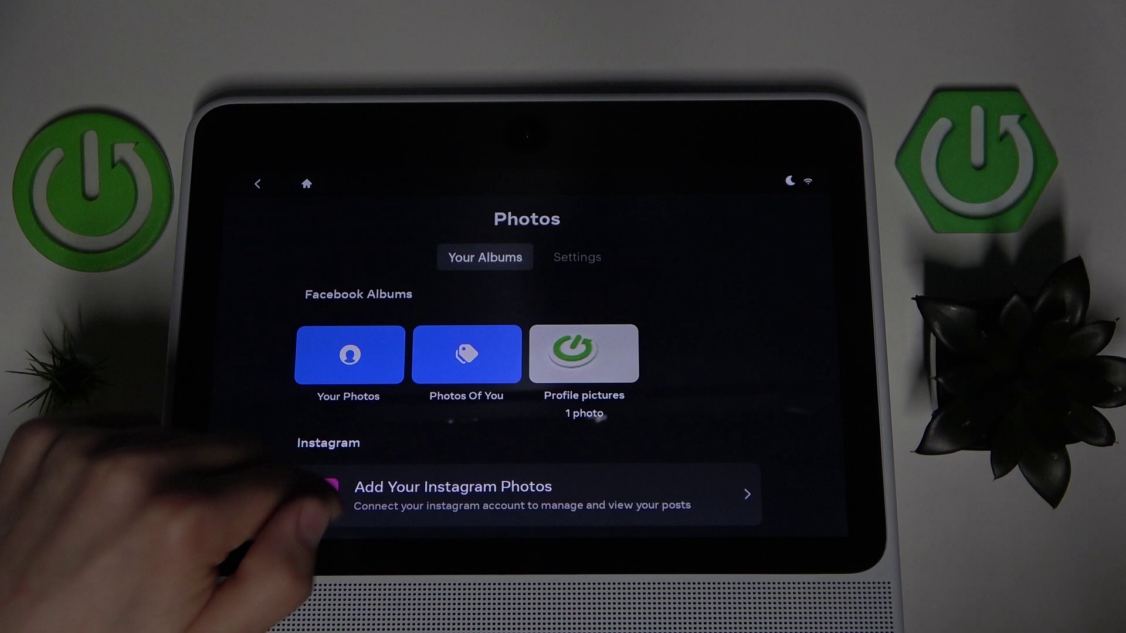
{"action": "left_click", "coordinate": [334, 494]}
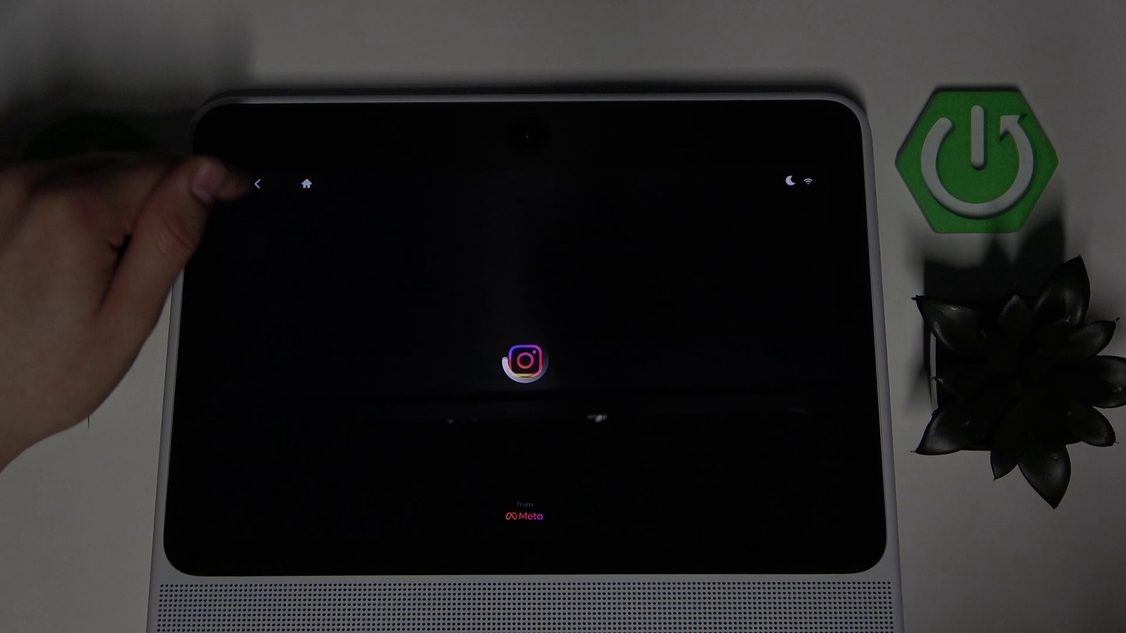
{"action": "left_click", "coordinate": [257, 183]}
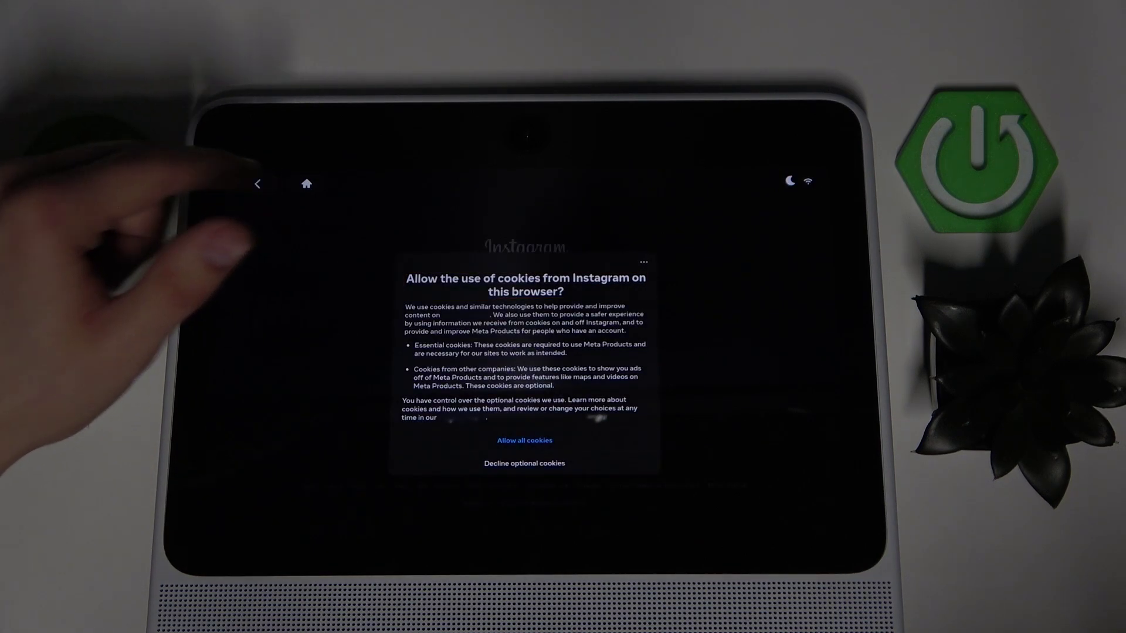